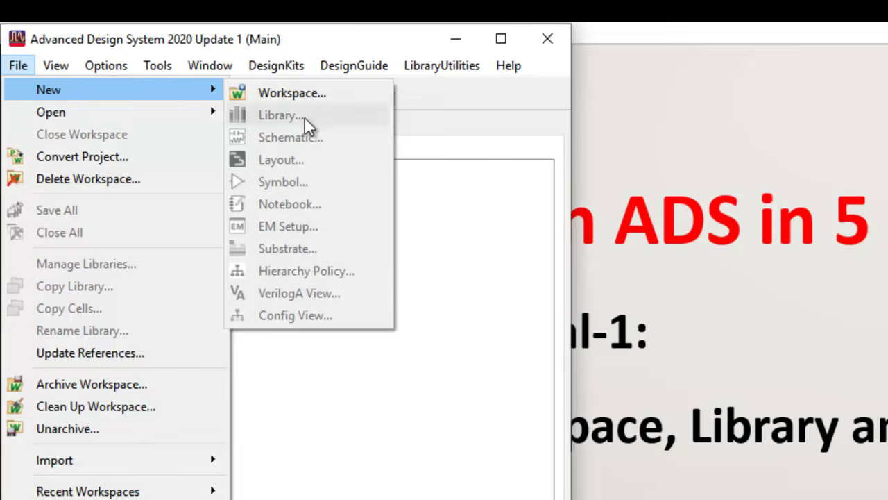
Start creating a new workspace and move its setup dialog clear for viewing.
click(291, 91)
drag(177, 159, 214, 40)
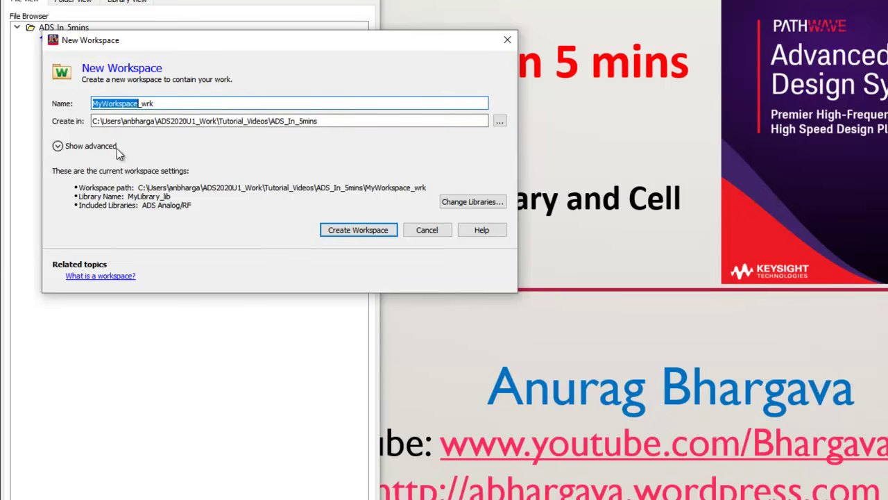
Read the related help topics explaining what a workspace, a library and a cell are.
click(90, 278)
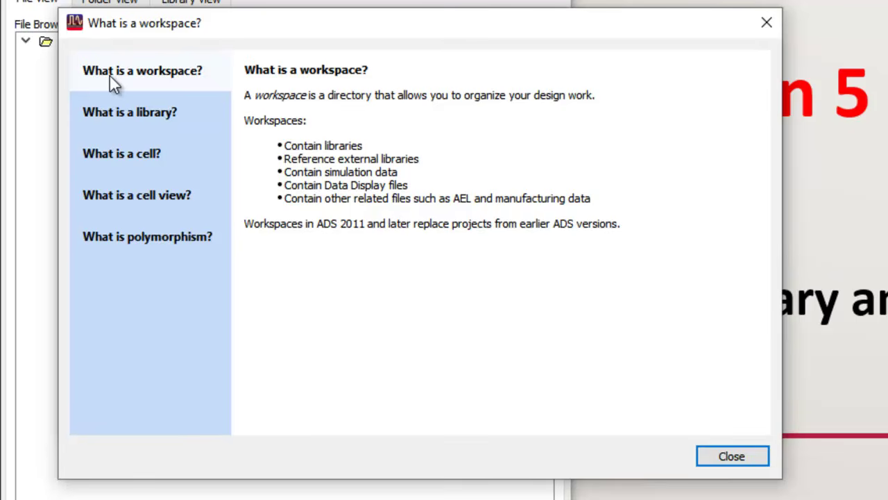
click(108, 113)
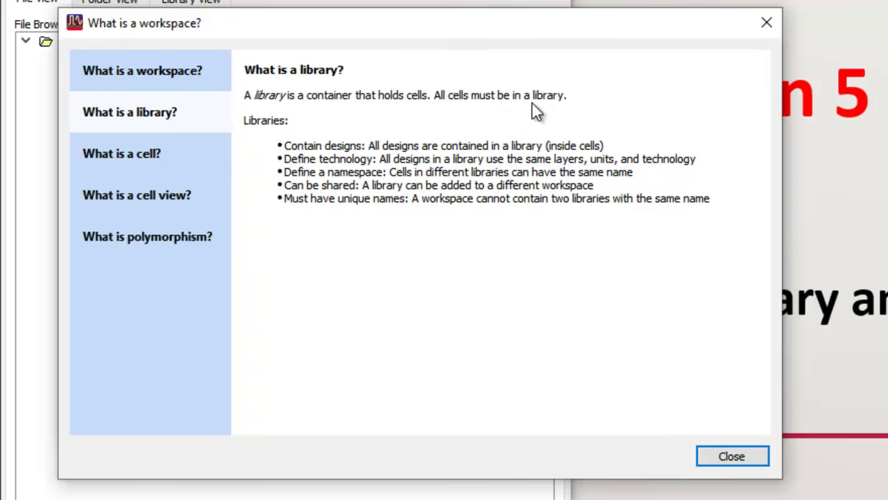
click(110, 161)
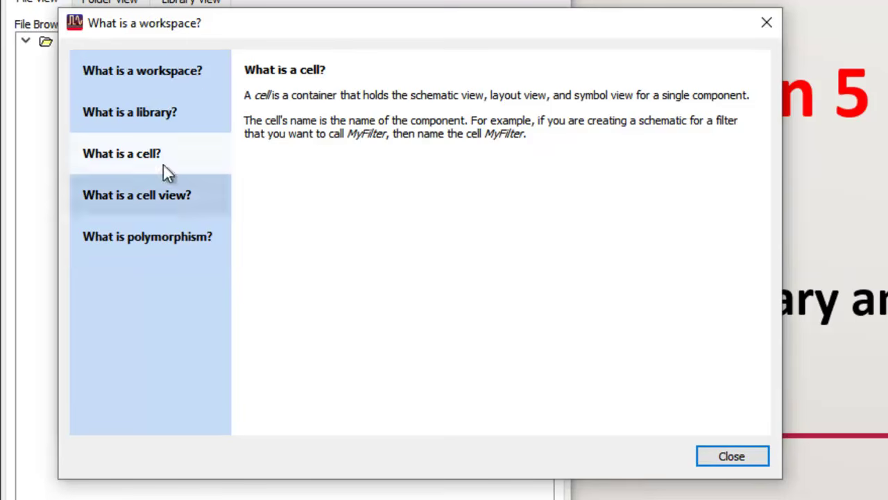
click(170, 72)
click(155, 110)
click(148, 154)
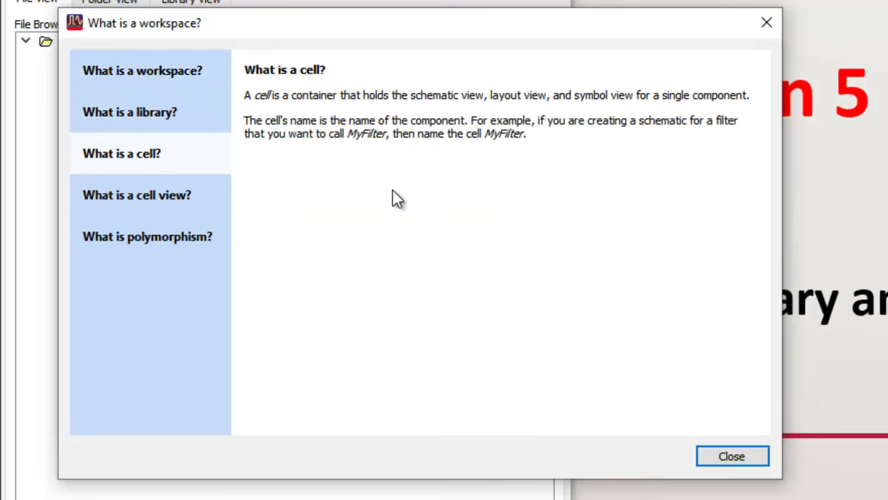
click(728, 458)
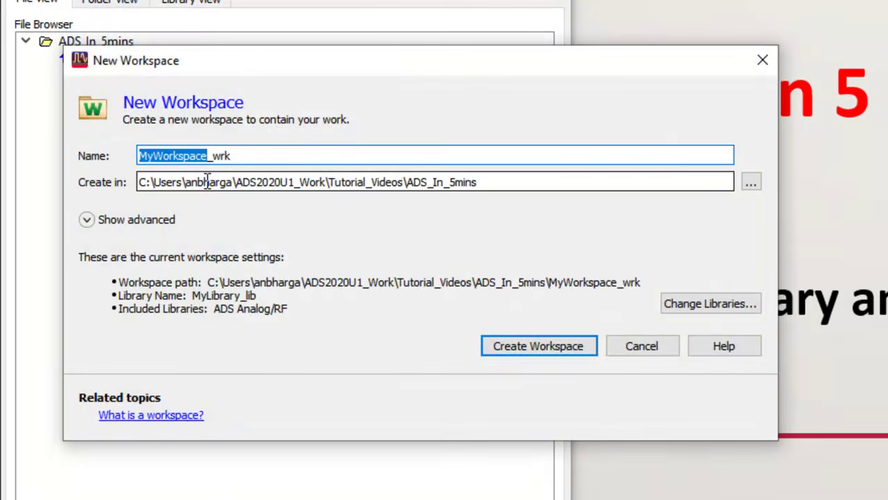
Name the new workspace MyFirstWorkspace_wrk and create it in the ADS_In_5mins folder.
text(My)
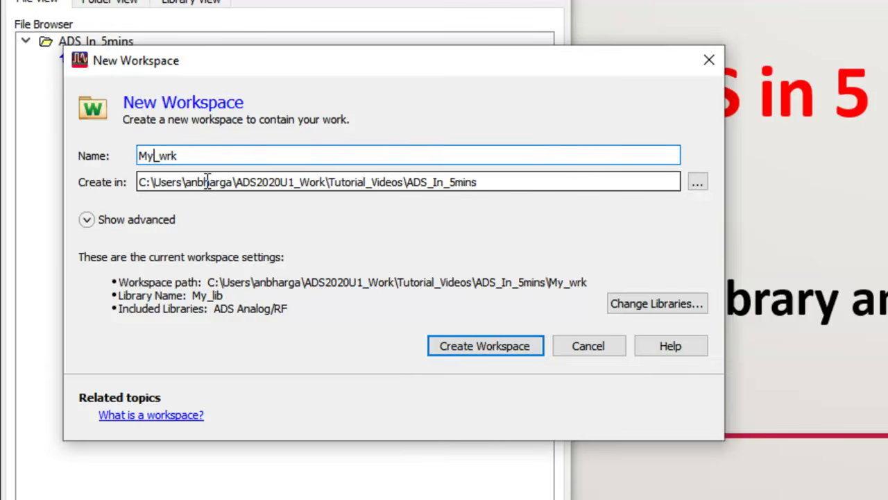
text(FirstW)
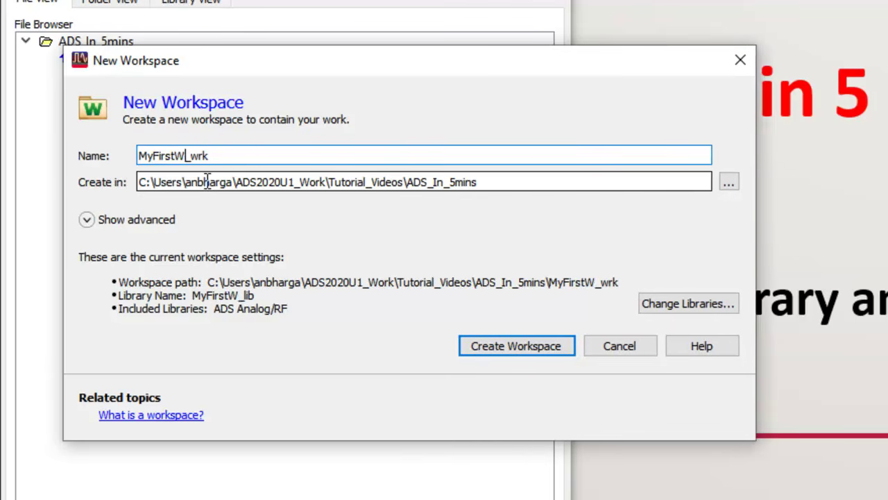
text(orkspace)
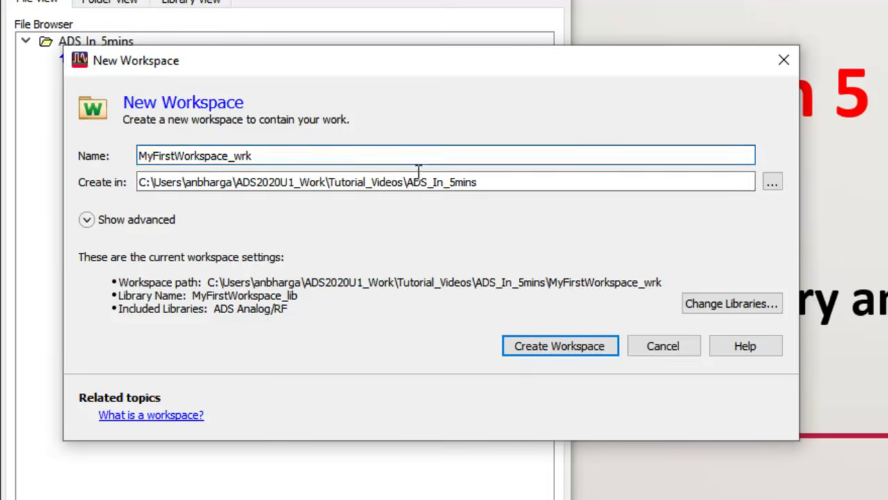
click(541, 347)
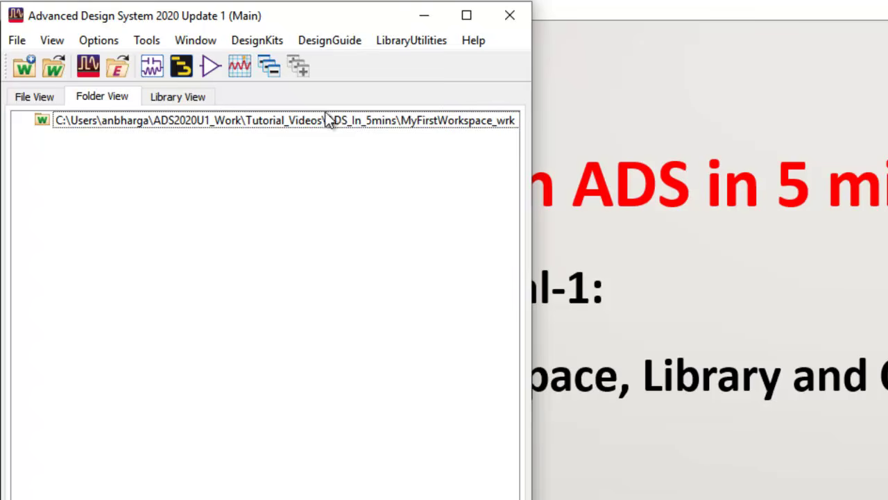
Examine the new workspace in the library and folder views, and review which kinds of items can be created in it.
click(334, 121)
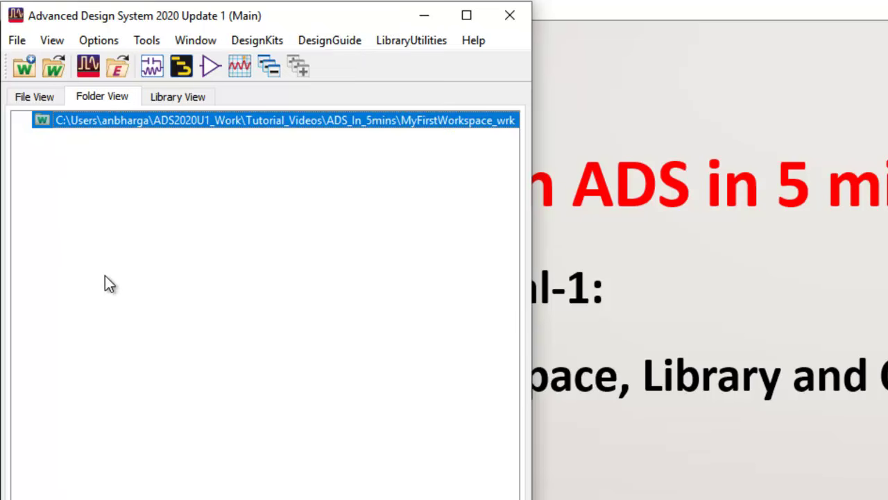
click(178, 99)
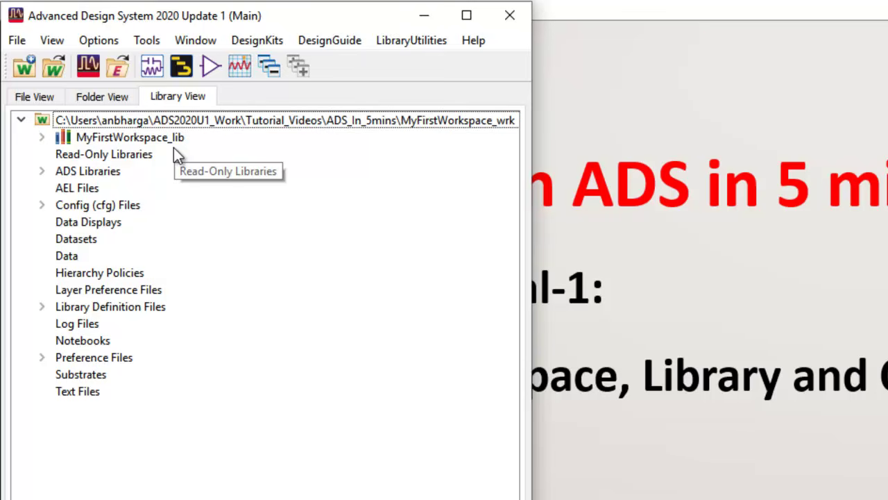
click(97, 100)
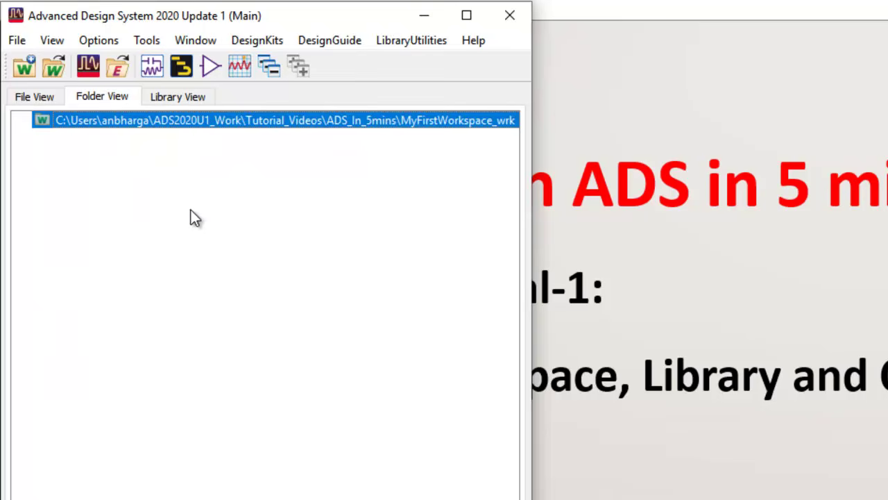
click(21, 39)
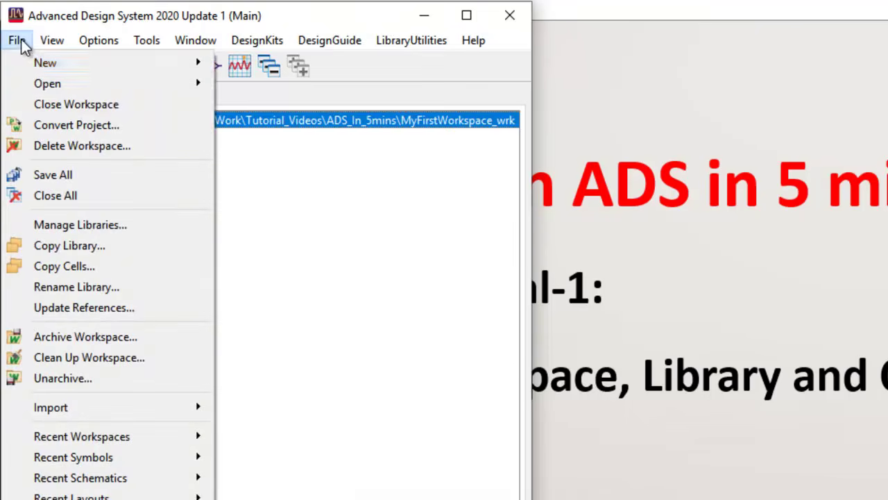
mouse_move(78, 63)
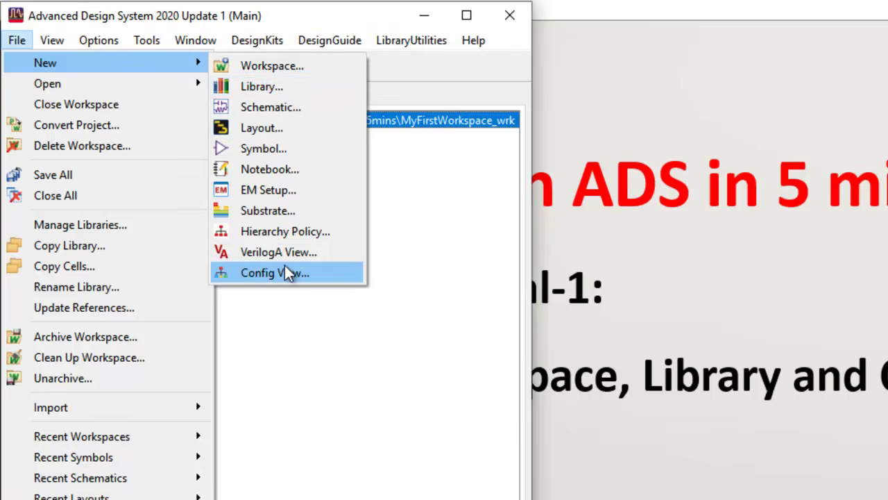
click(323, 19)
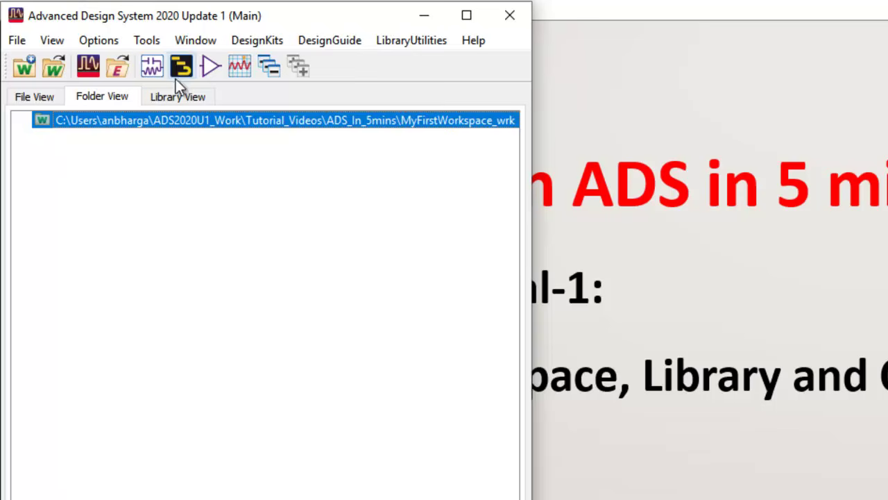
Create a schematic in a new cell named Design1 and place its window beside the main window.
click(149, 71)
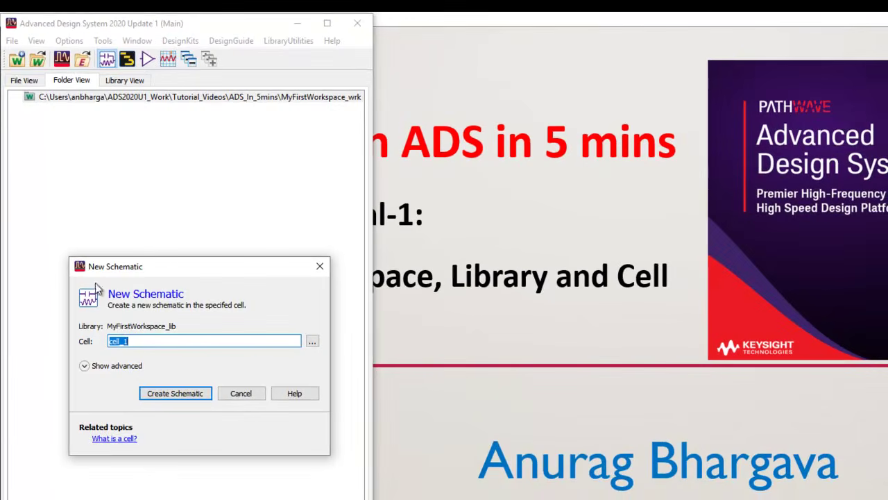
drag(174, 271, 187, 166)
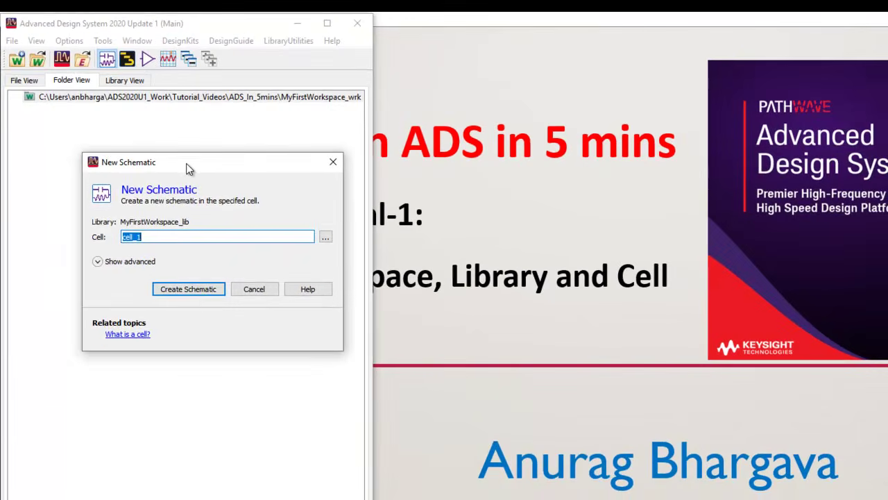
click(174, 236)
drag(148, 238, 105, 239)
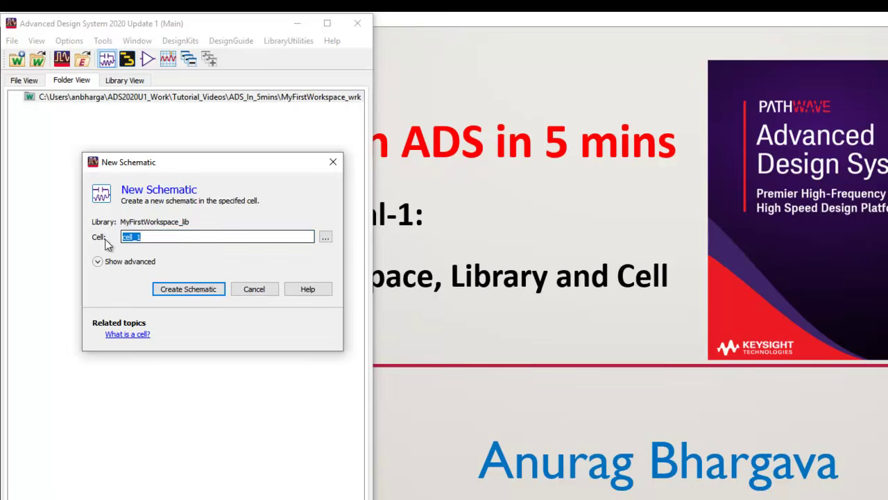
text(Design2)
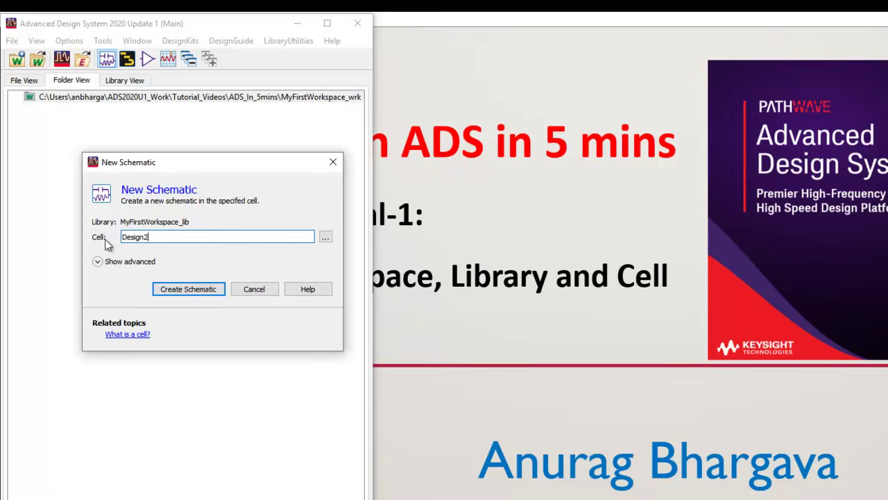
key(BackSpace)
text(1)
click(178, 288)
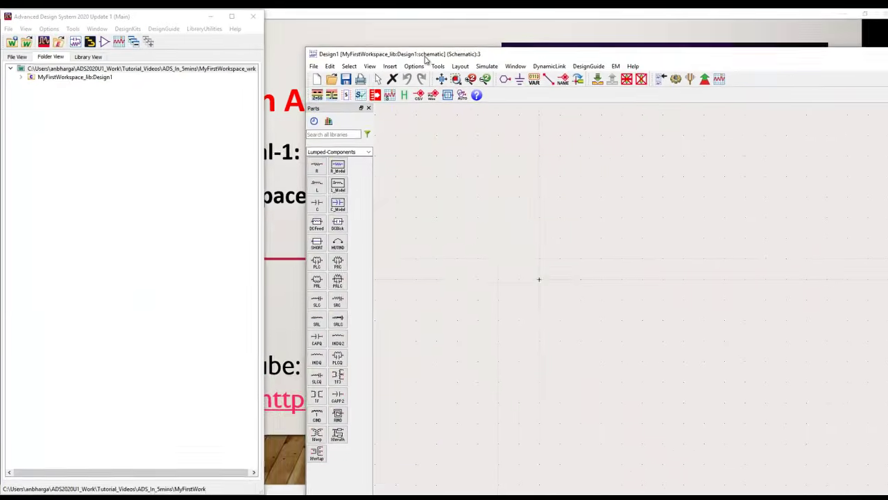
drag(389, 21, 383, 18)
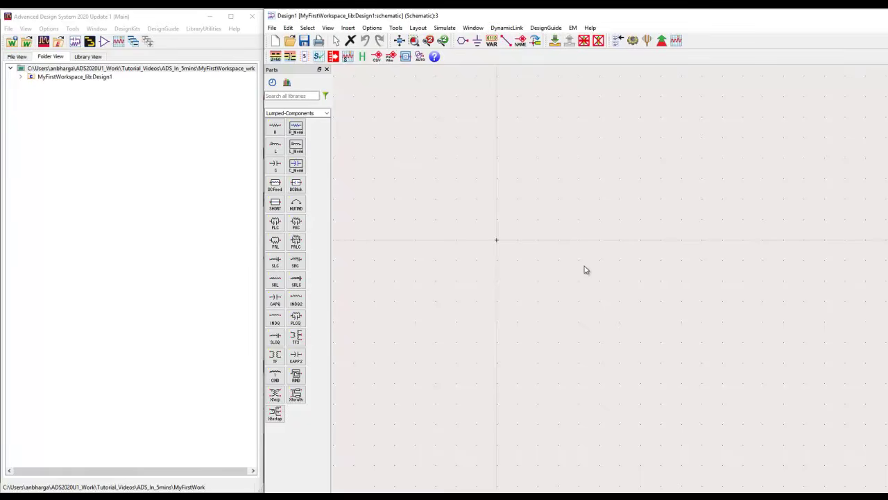
Create a layout in a new cell named Layout1 in MyFirstWorkspace_lib.
click(89, 44)
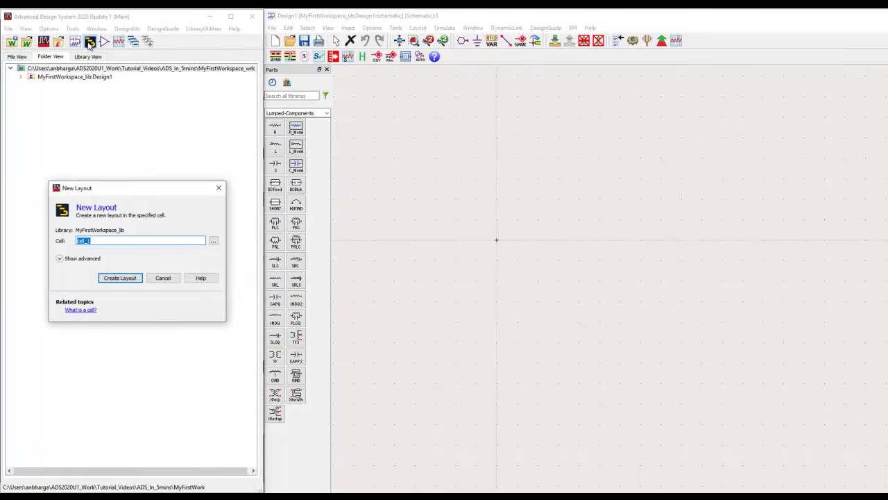
click(86, 241)
double_click(94, 242)
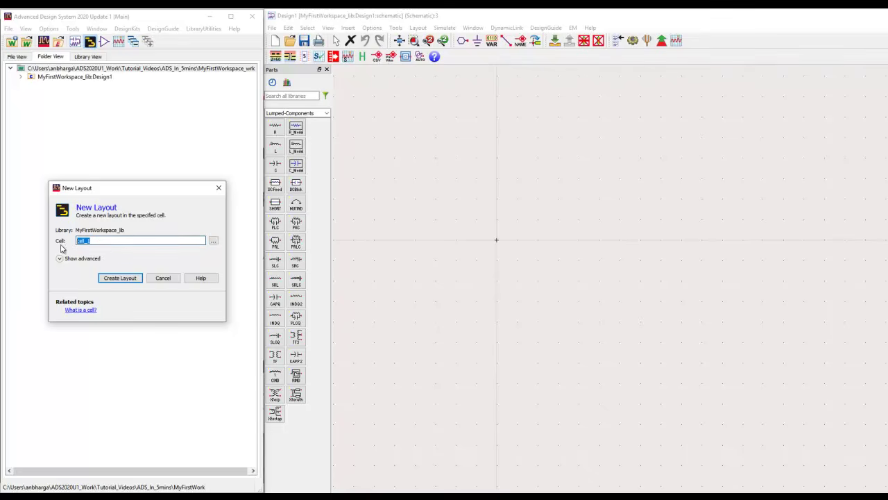
text(Layu)
key(Return)
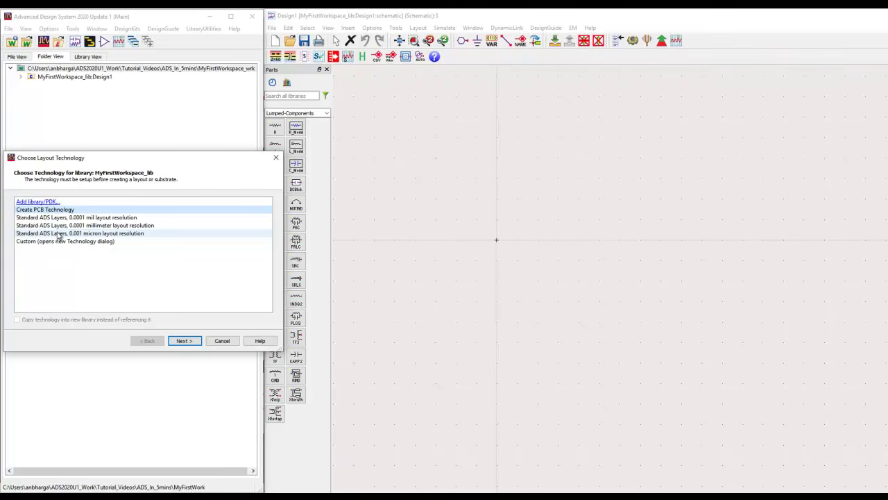
Choose Standard ADS Layers, 0.0001 millimeter layout resolution as the library's technology, then enlarge the layout window beside the main window.
click(81, 225)
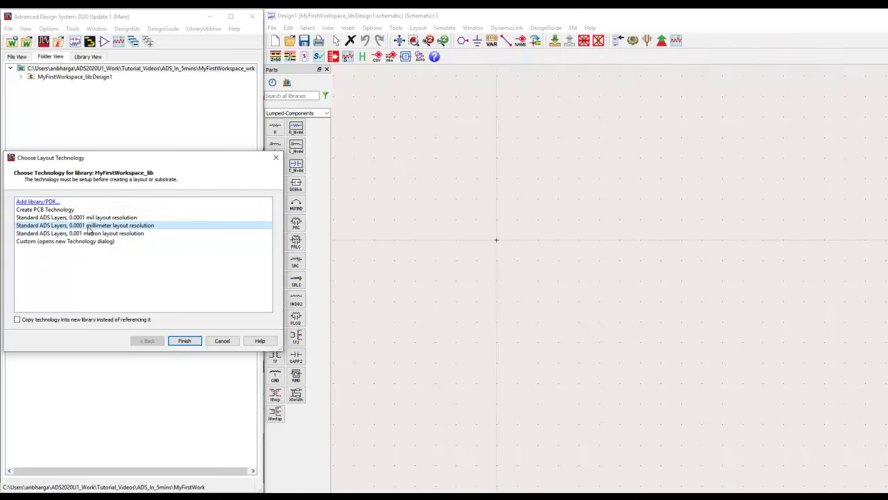
click(183, 342)
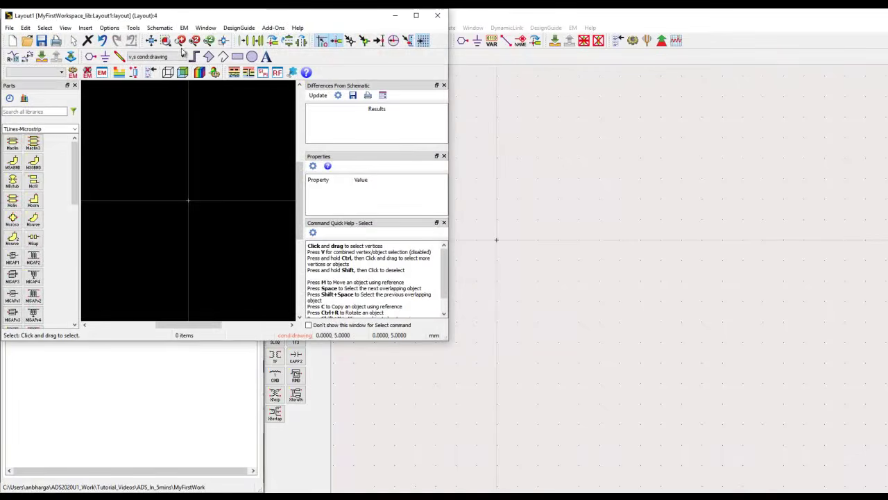
drag(180, 19, 450, 22)
drag(708, 338, 878, 465)
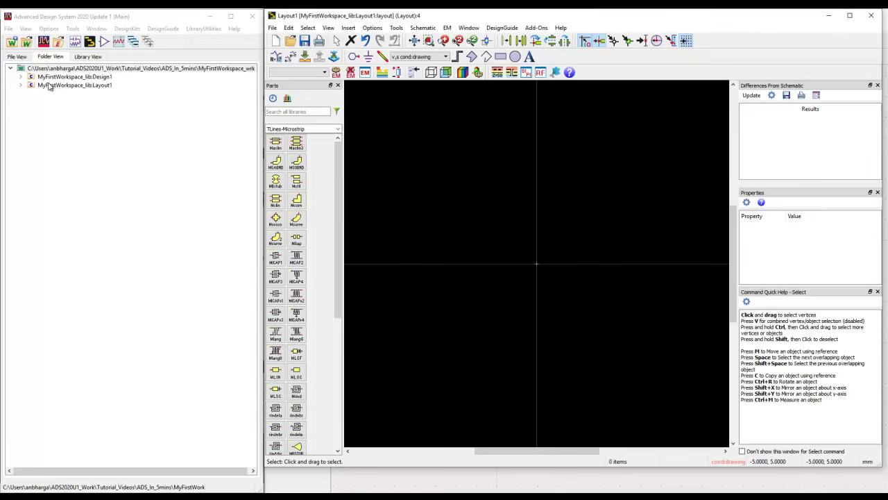
Expand the Design1 and Layout1 cells in the workspace tree to show their views, and select Design1.
click(22, 77)
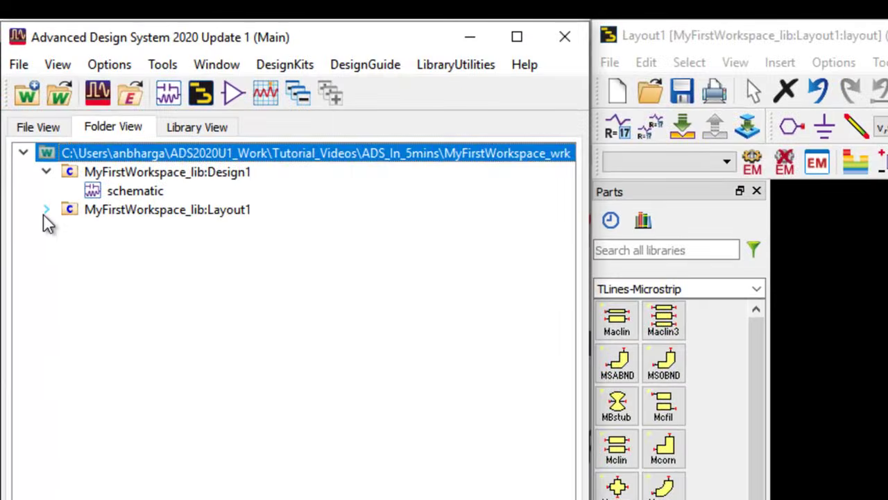
click(44, 213)
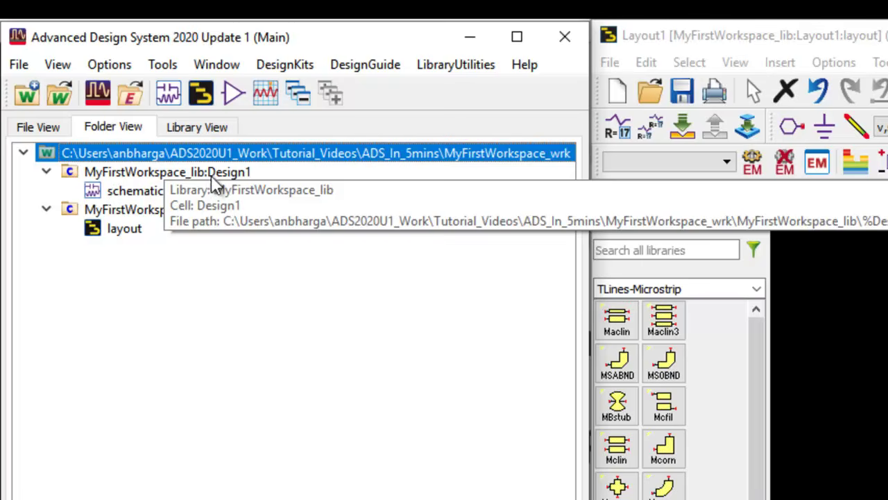
click(232, 182)
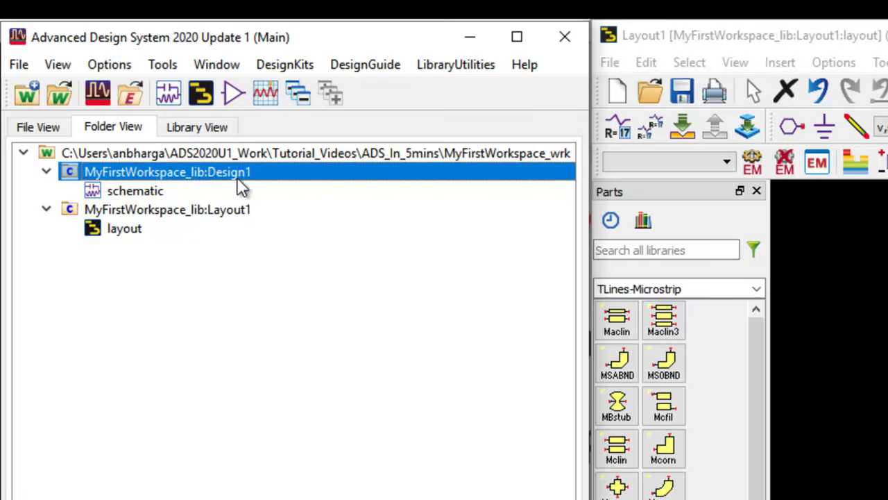
Hide the library names in front of the cells in the workspace tree and select Design1's schematic view.
right_click(199, 171)
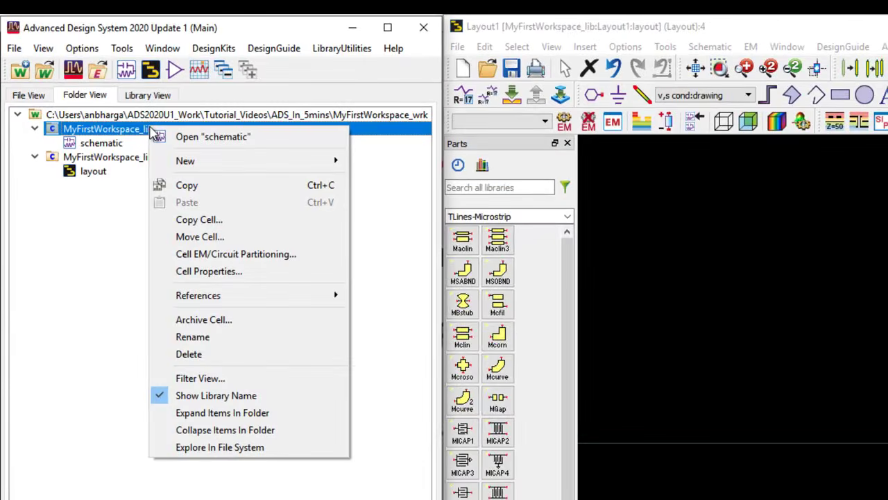
click(197, 399)
click(135, 263)
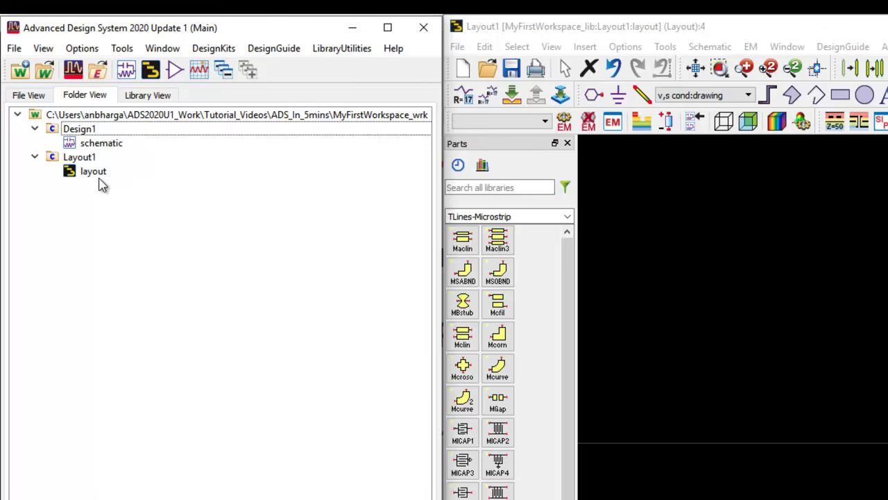
click(77, 130)
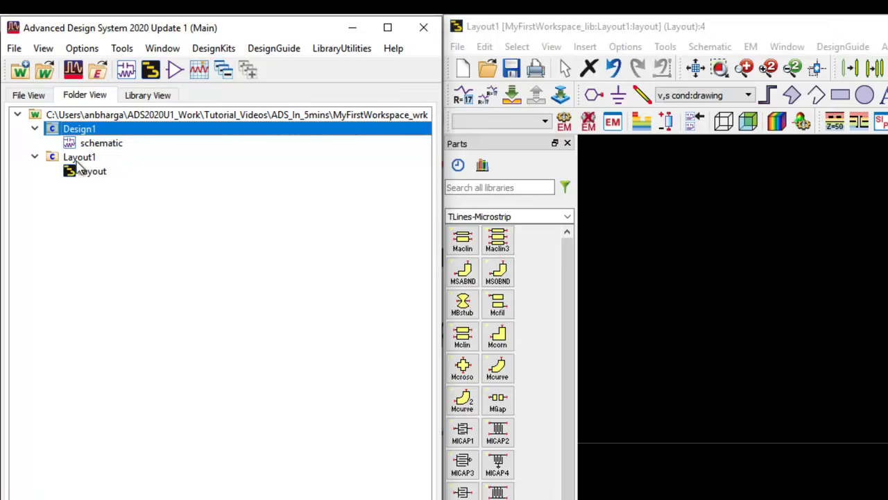
click(91, 146)
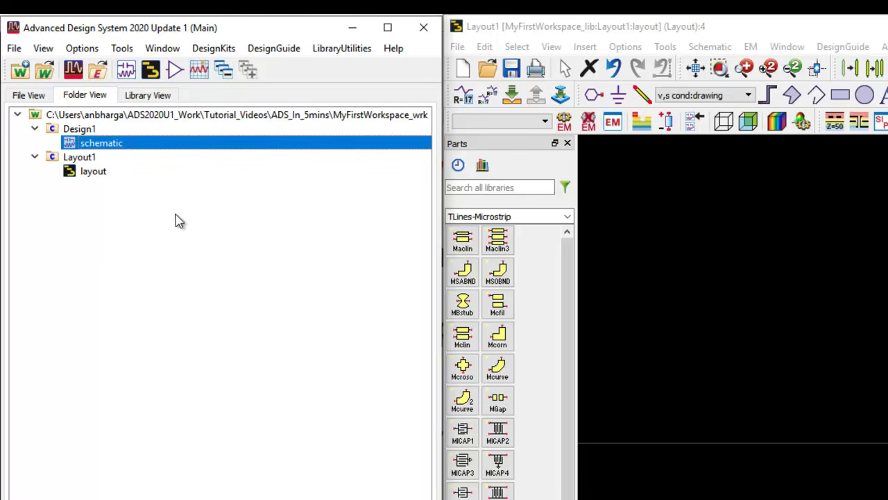
Search the ADS example workspaces for "filter" and look through the matching examples.
click(101, 73)
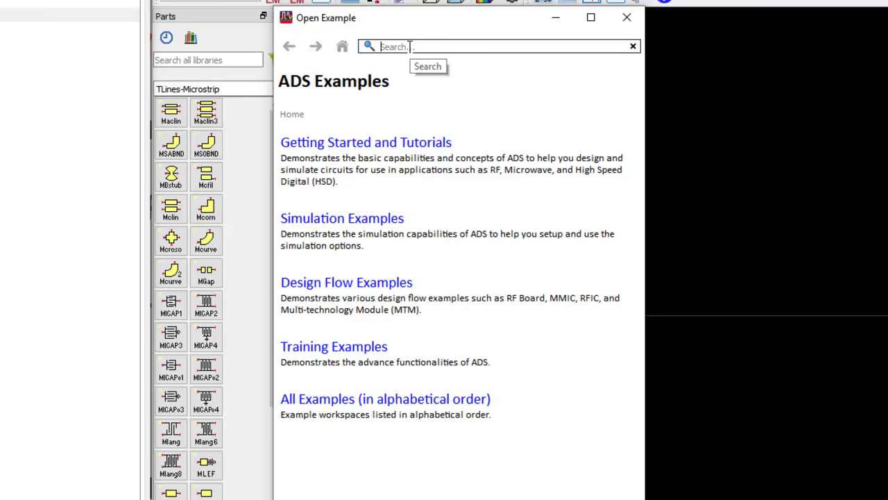
text(filter)
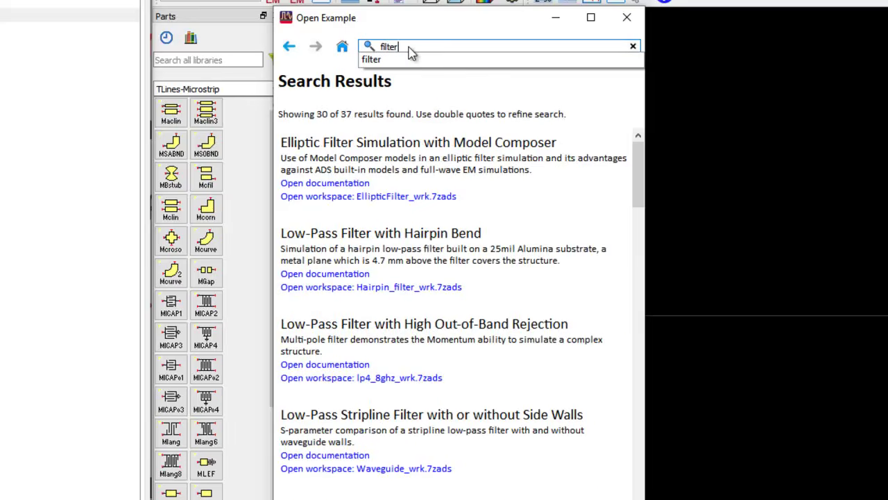
click(415, 30)
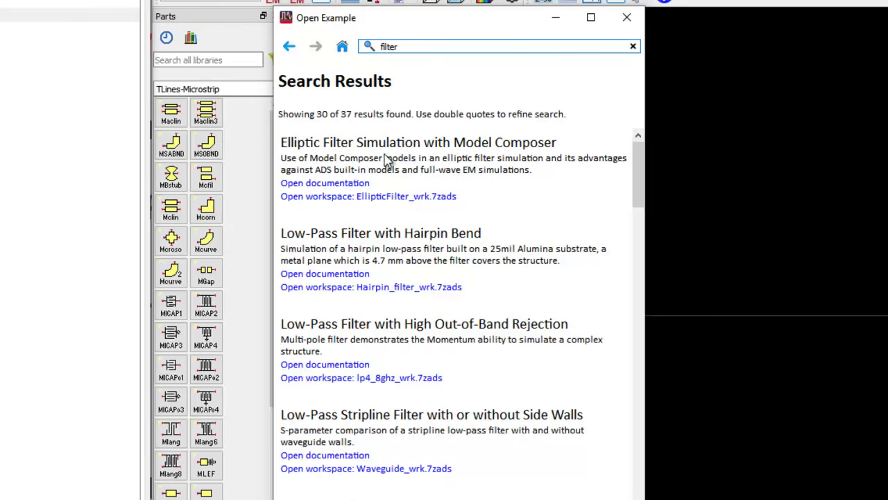
scroll(412, 351, down, 3)
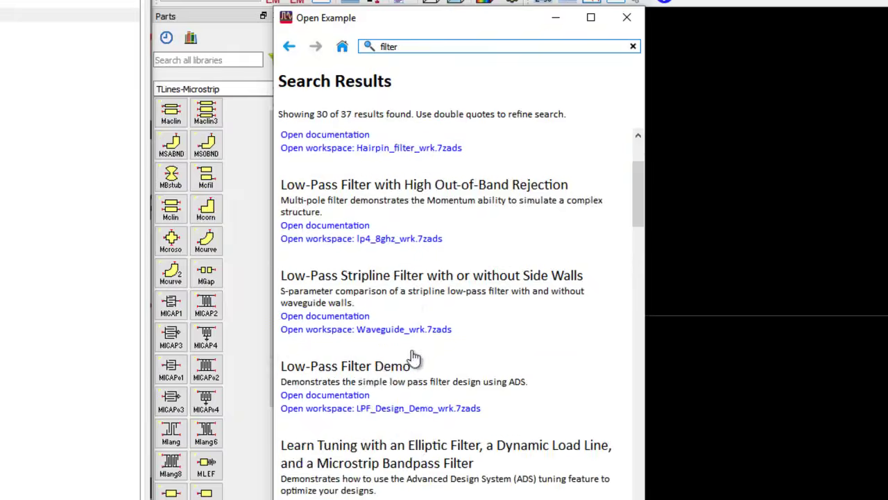
scroll(414, 359, down, 2)
scroll(417, 361, up, 4)
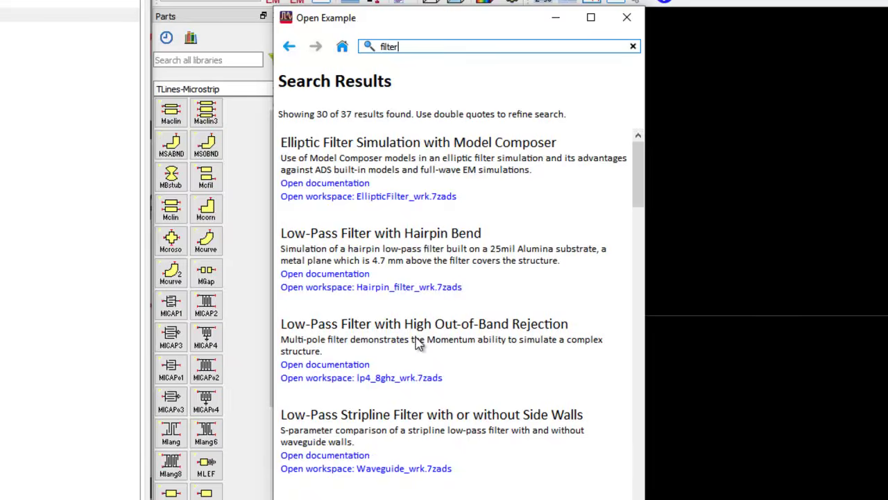